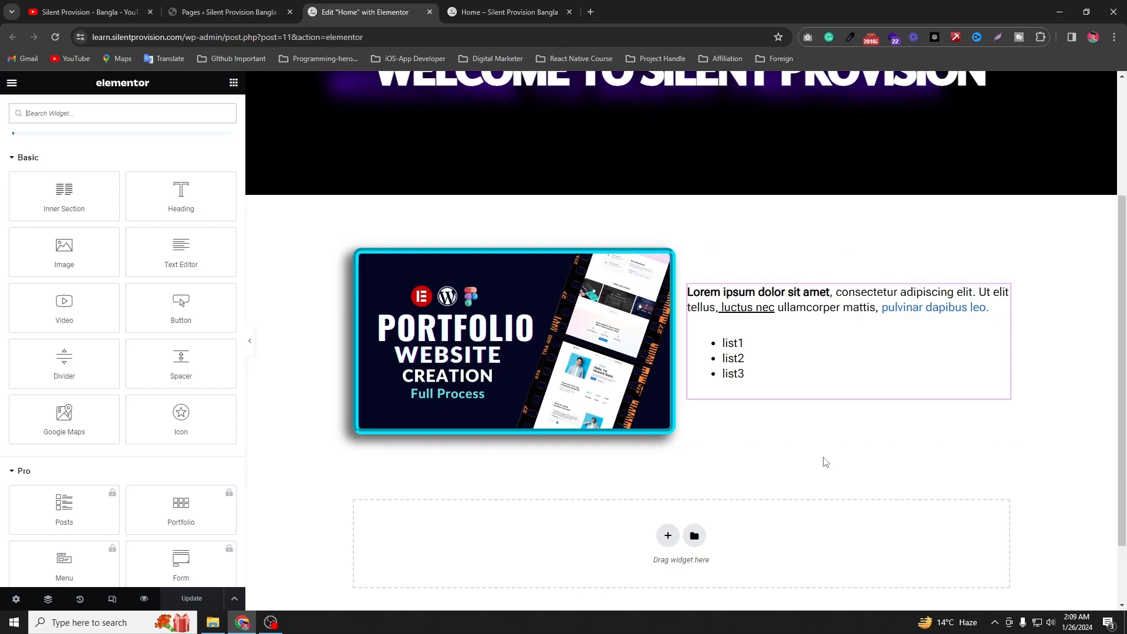
- Add a new section with two equal columns below the image and text section
{"action": "scroll", "coordinate": [816, 459], "scroll_direction": "down", "scroll_amount": 2}
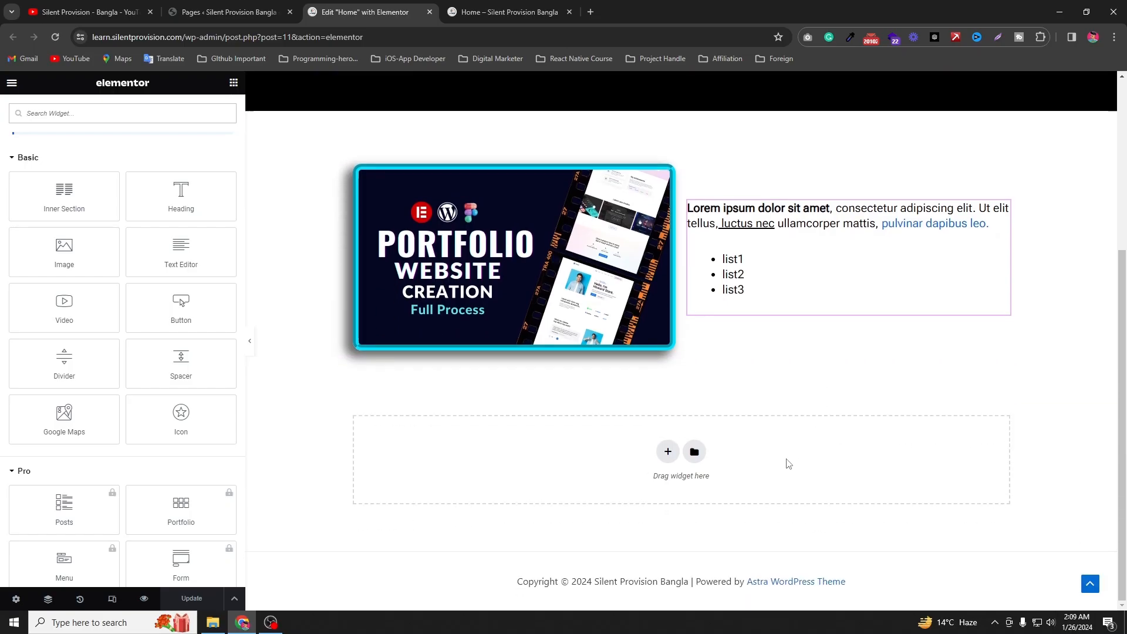
{"action": "left_click", "coordinate": [669, 452]}
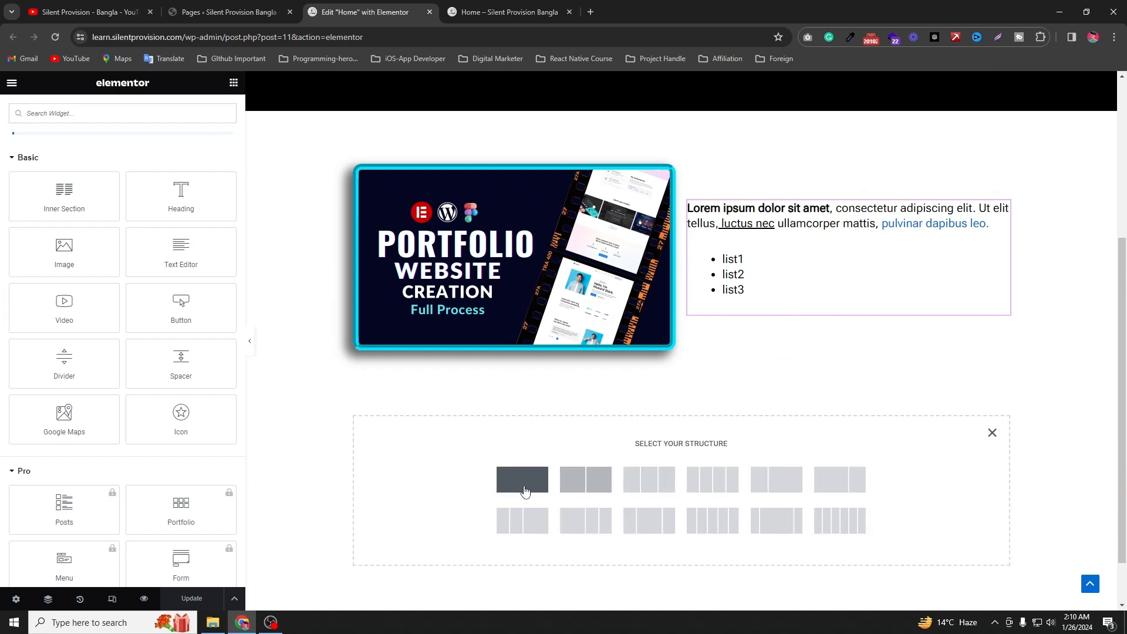
{"action": "left_click", "coordinate": [586, 480]}
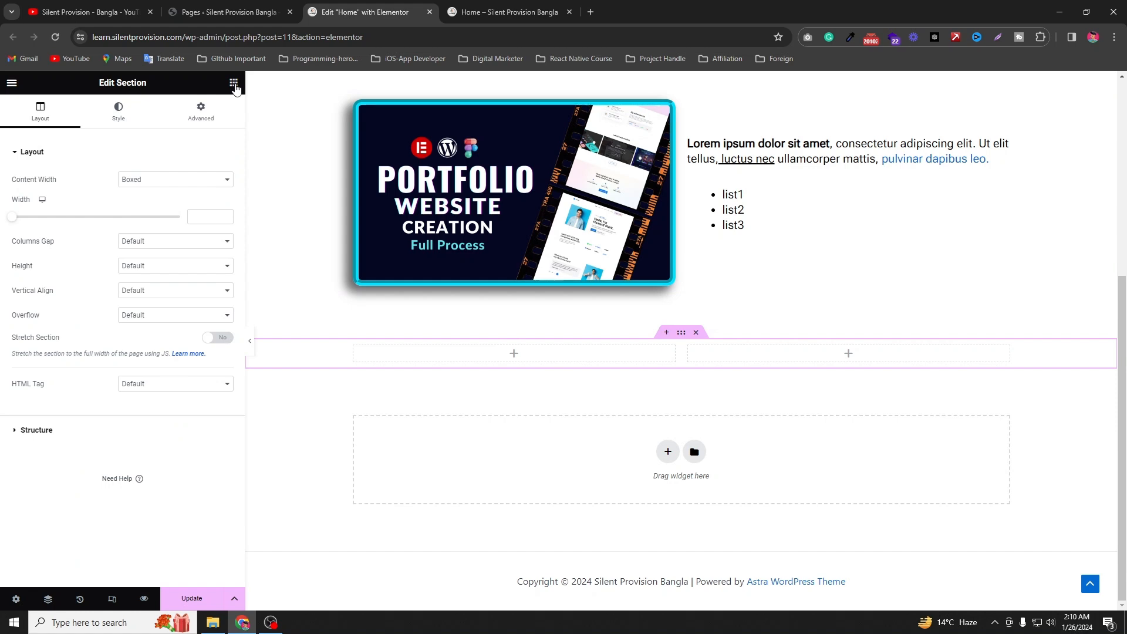
- Place a Video widget in the first column of the new section
{"action": "left_click", "coordinate": [234, 83]}
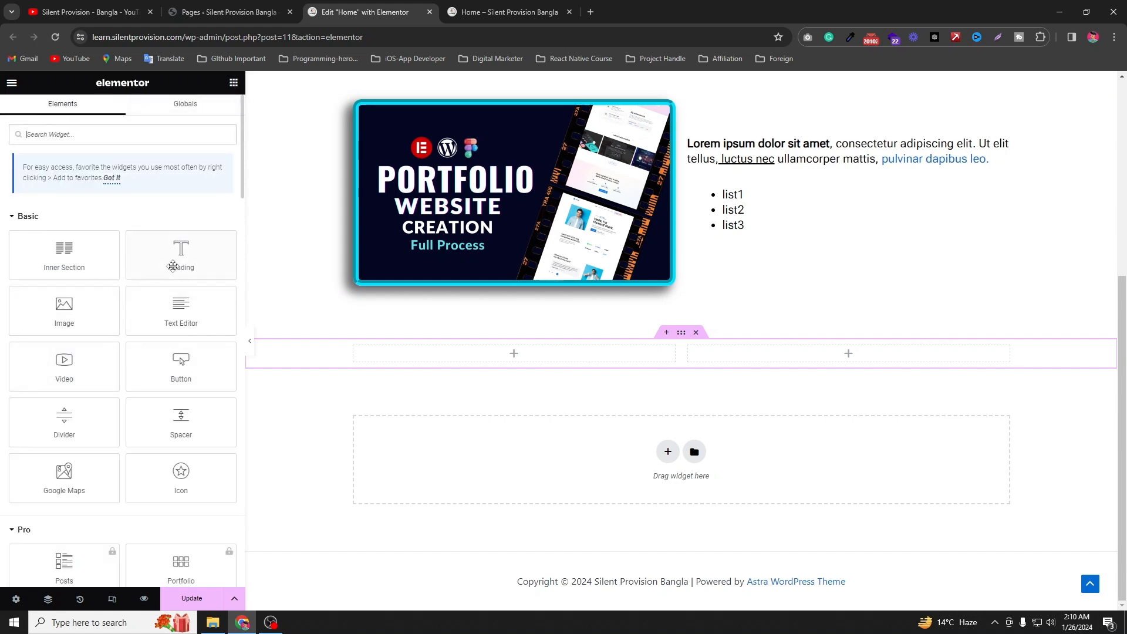
{"action": "scroll", "coordinate": [69, 318], "scroll_direction": "down", "scroll_amount": 2}
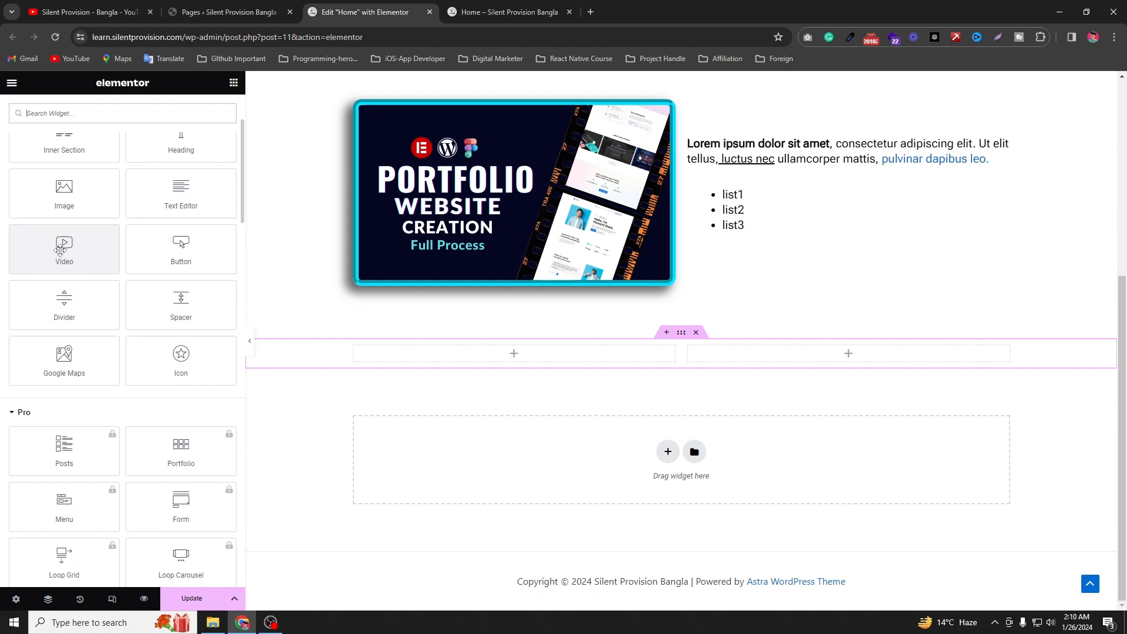
{"action": "left_click_drag", "start_coordinate": [61, 246], "coordinate": [474, 357]}
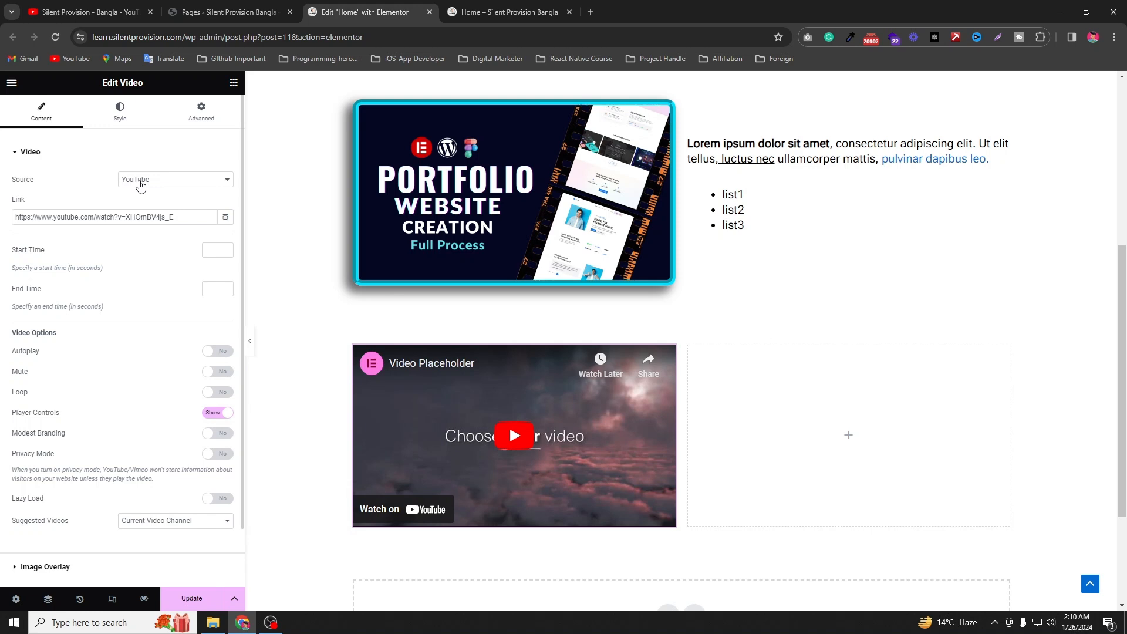
- Set the video source to Self Hosted, then upload and select Silent-Provision-video-ending-Card.mp4 as its video file
{"action": "left_click", "coordinate": [219, 183]}
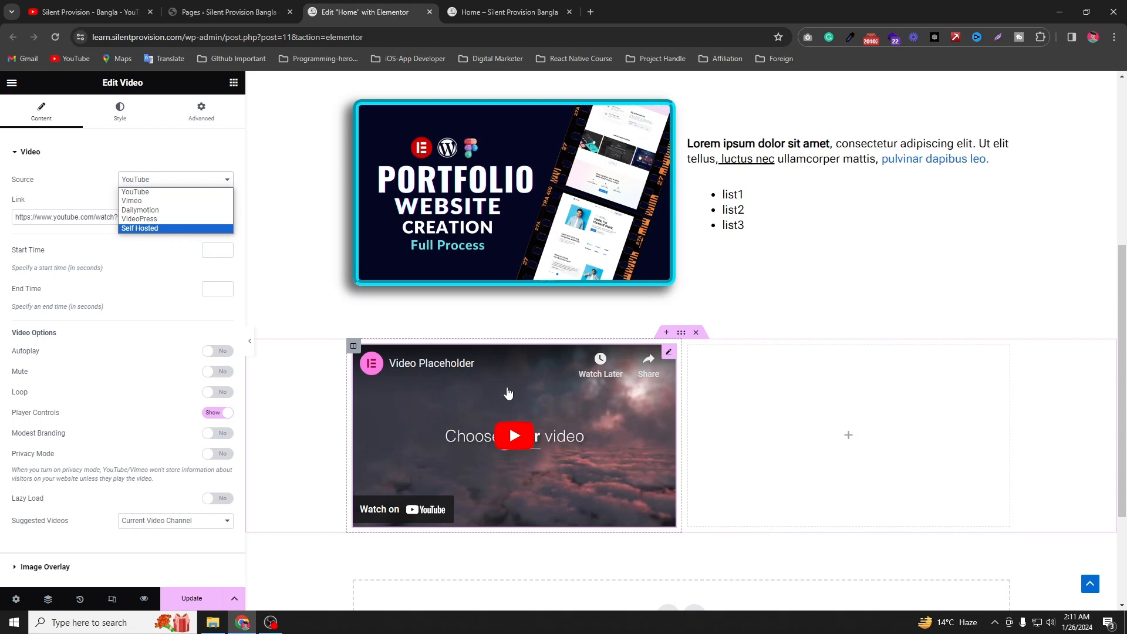
{"action": "left_click", "coordinate": [211, 229]}
{"action": "mouse_move", "coordinate": [41, 287]}
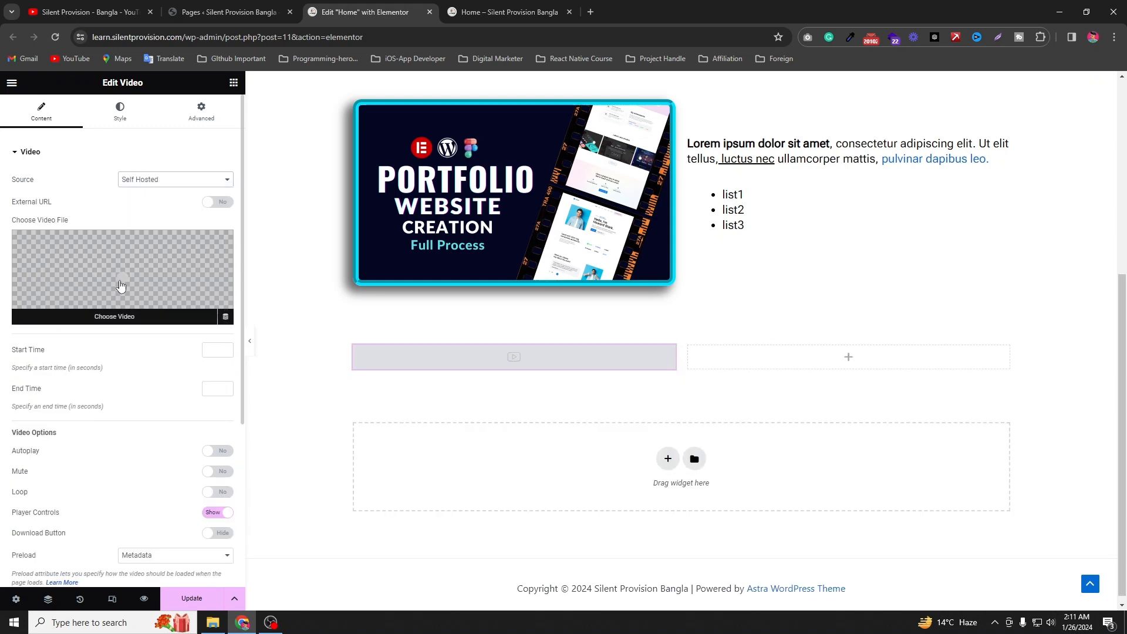
{"action": "left_click", "coordinate": [120, 286]}
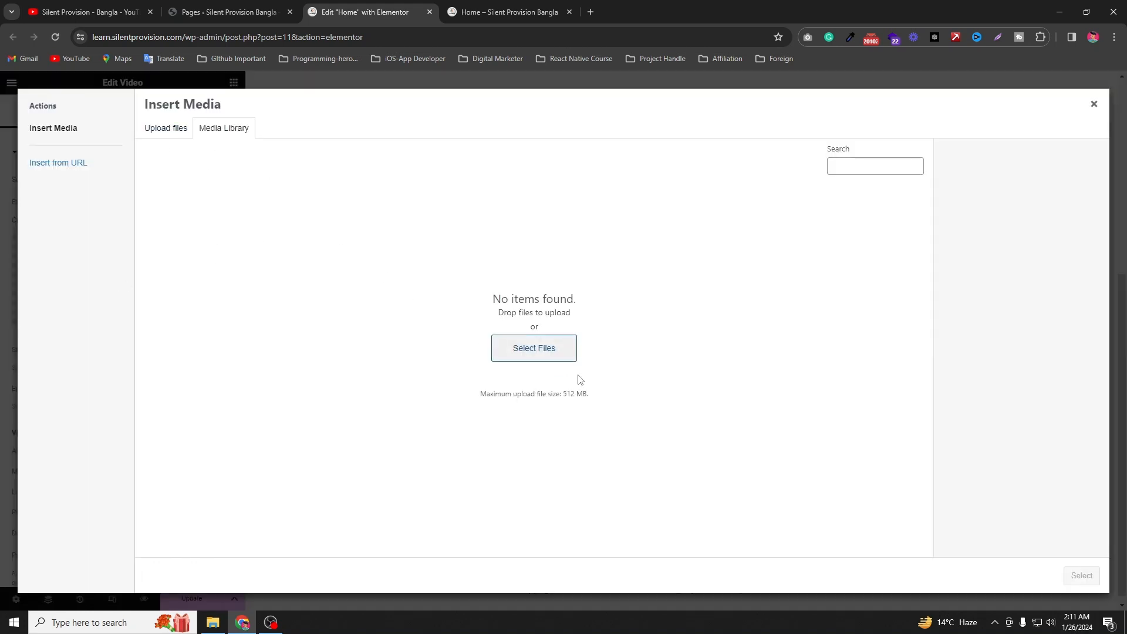
{"action": "left_click", "coordinate": [515, 351]}
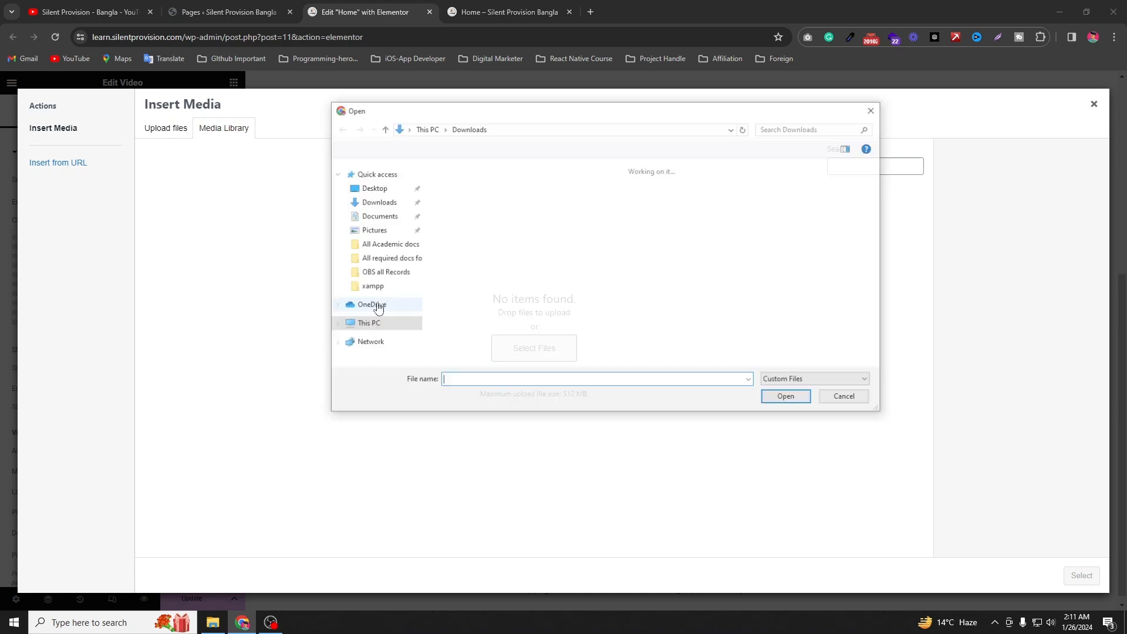
{"action": "scroll", "coordinate": [737, 235], "scroll_direction": "down", "scroll_amount": 6}
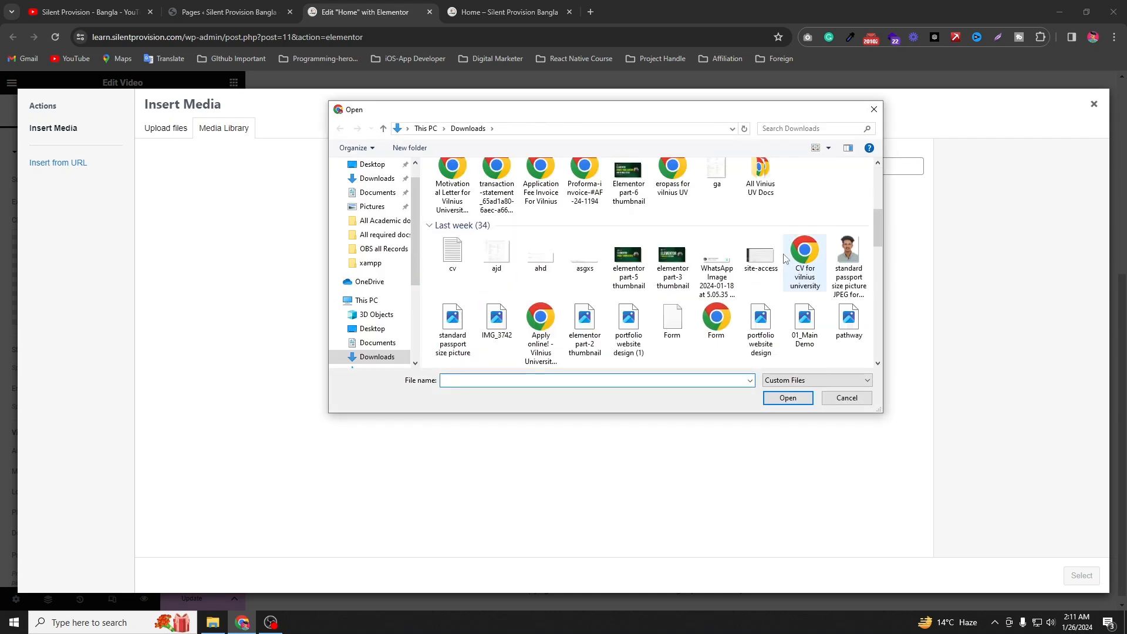
{"action": "scroll", "coordinate": [756, 319], "scroll_direction": "down", "scroll_amount": 6}
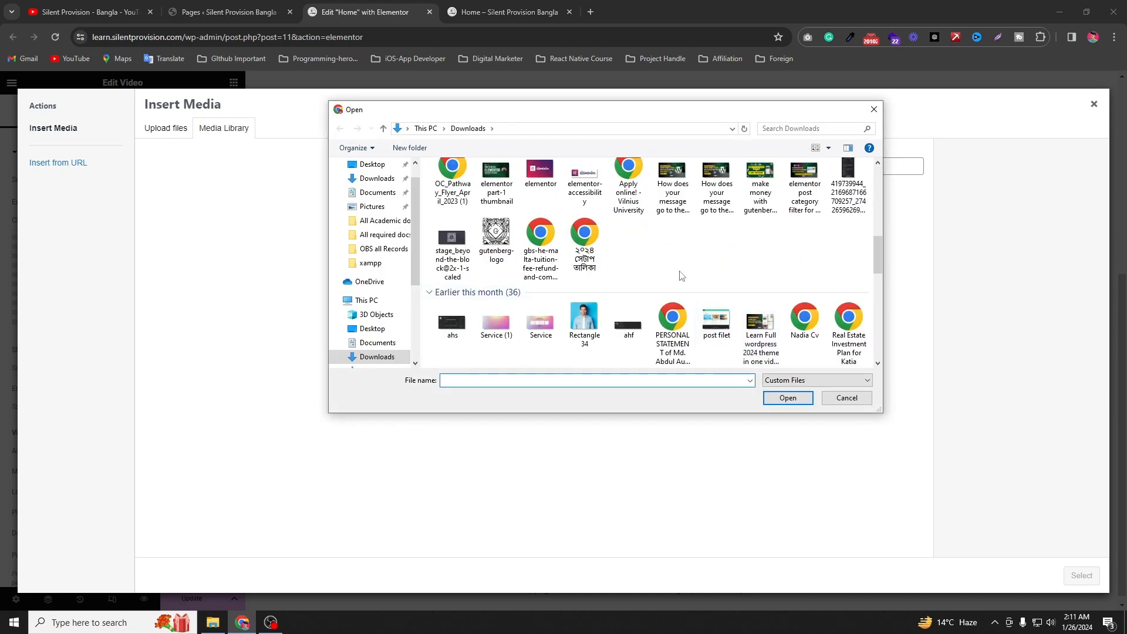
{"action": "scroll", "coordinate": [739, 285], "scroll_direction": "up", "scroll_amount": 1}
{"action": "left_click", "coordinate": [584, 326]}
{"action": "left_click", "coordinate": [788, 398]}
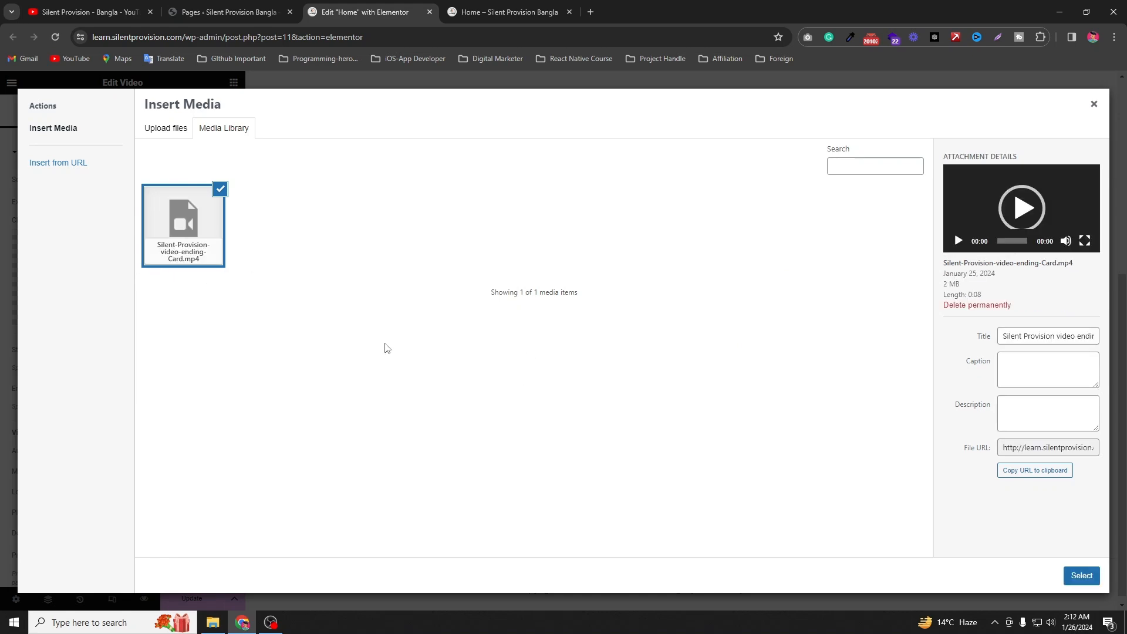
{"action": "left_click", "coordinate": [1081, 575]}
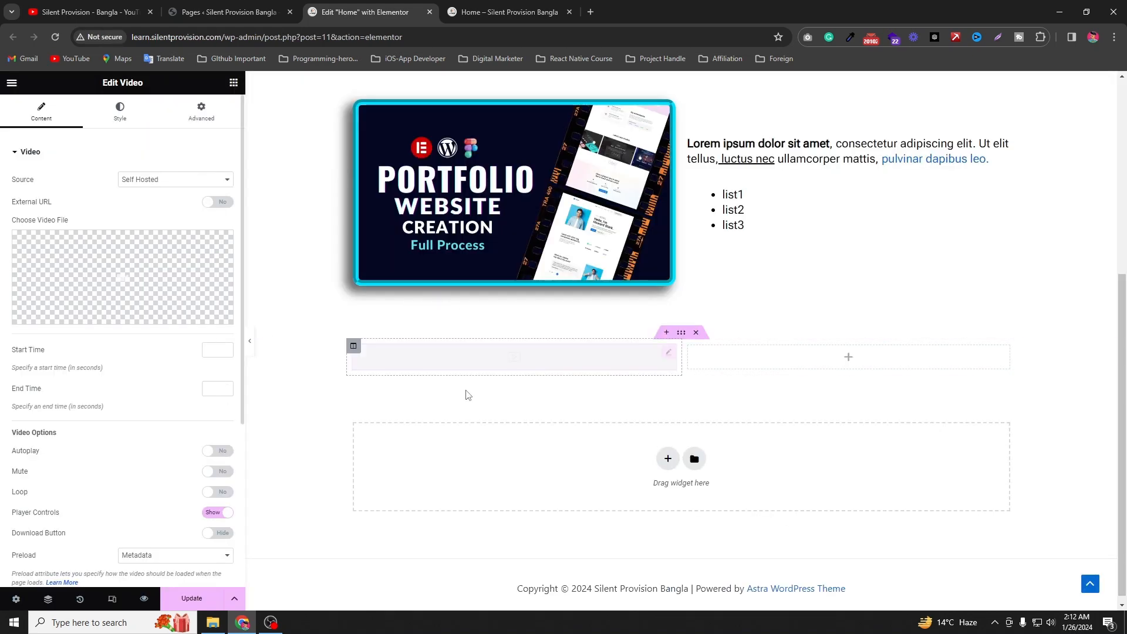
- Set the Video widget's source to YouTube
{"action": "left_click", "coordinate": [159, 179]}
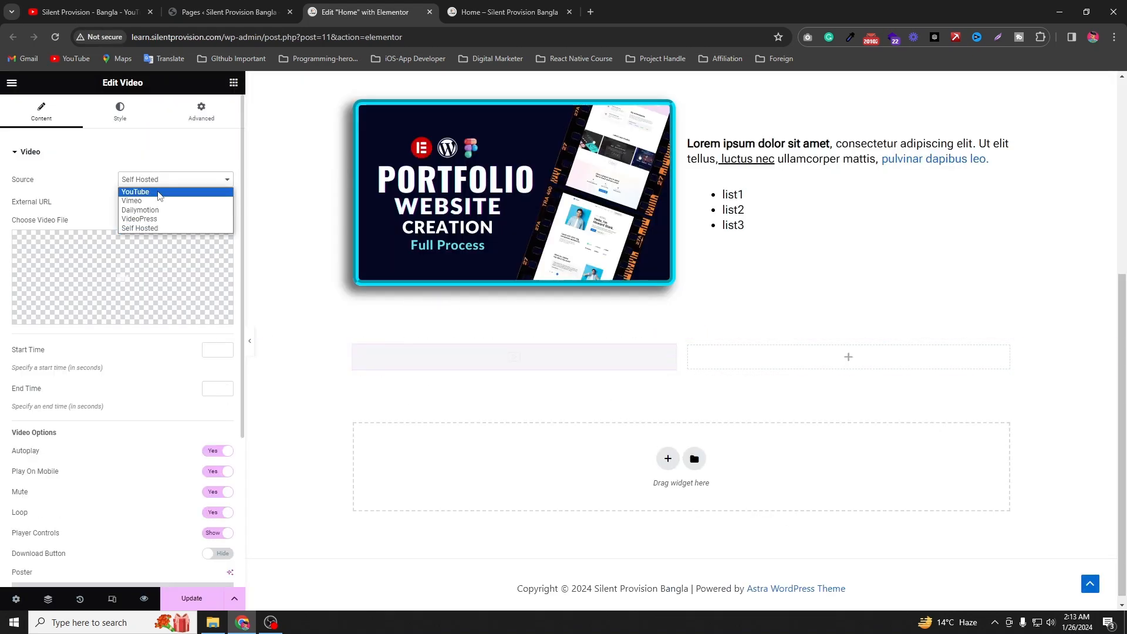
{"action": "left_click", "coordinate": [160, 193]}
{"action": "left_click", "coordinate": [170, 180]}
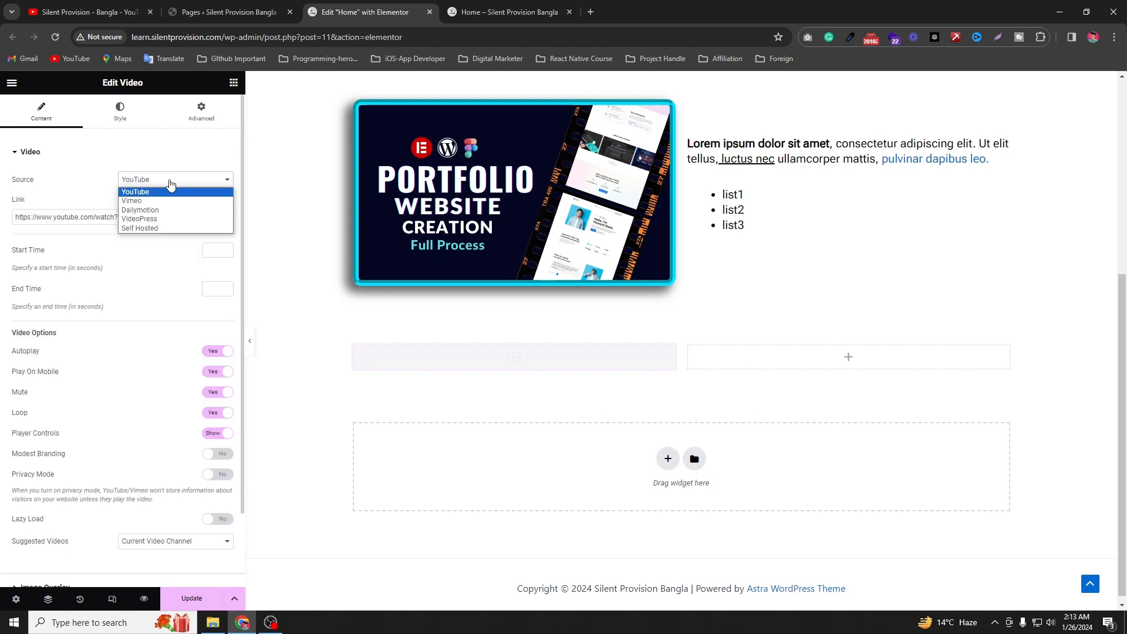
{"action": "left_click", "coordinate": [170, 195]}
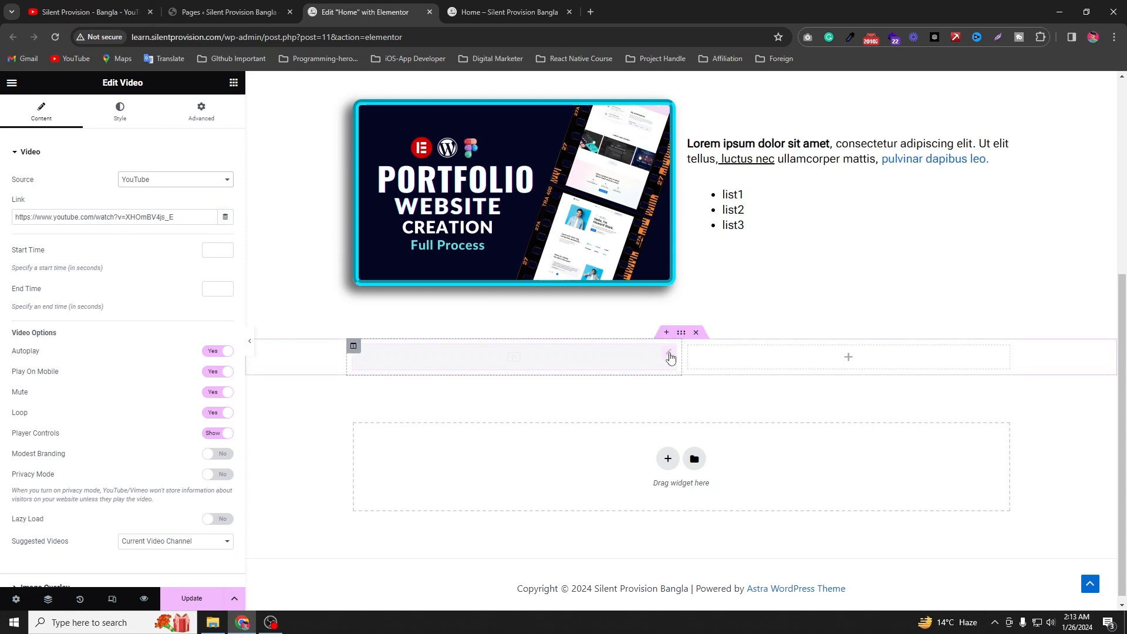
{"action": "left_click", "coordinate": [160, 179]}
{"action": "left_click", "coordinate": [158, 193]}
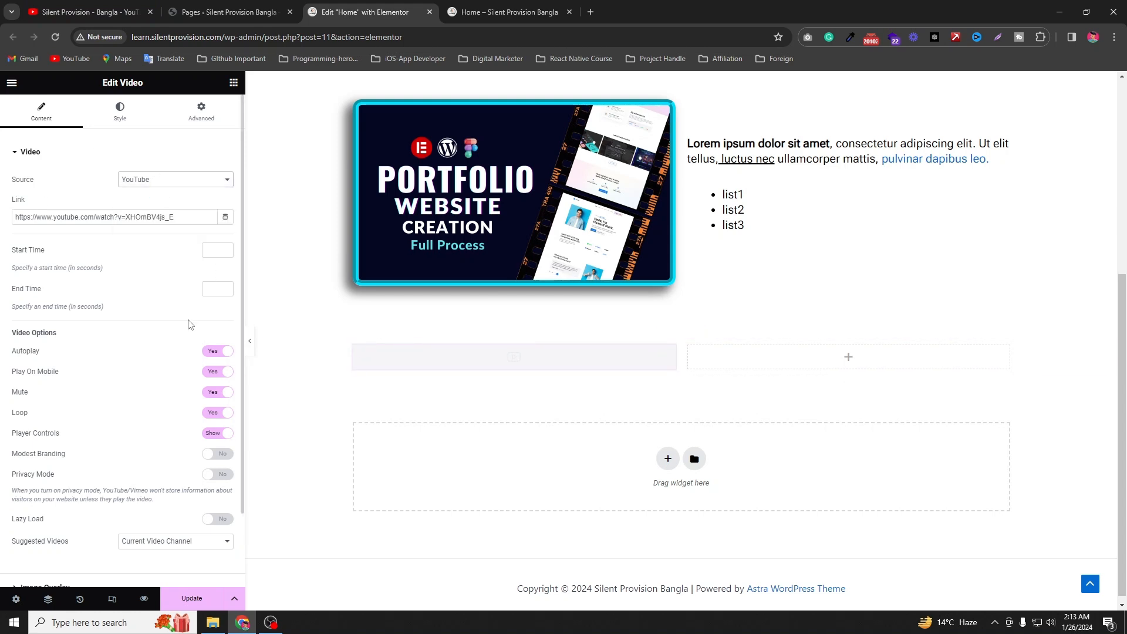
- Turn off Autoplay, Mute and Loop for the video and hide its Player Controls
{"action": "left_click", "coordinate": [219, 351]}
{"action": "left_click", "coordinate": [227, 374]}
{"action": "left_click", "coordinate": [220, 393]}
{"action": "left_click", "coordinate": [220, 413]}
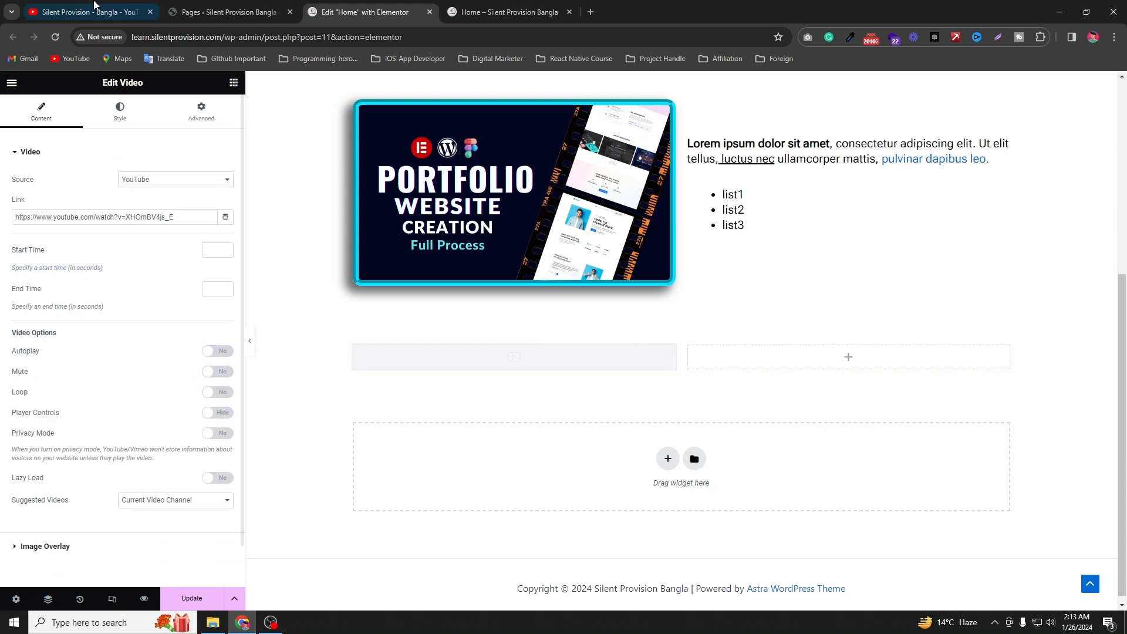
- Copy the URL of the Elementor Section Border & Shape Divider (Part 10) video from the YouTube channel page
{"action": "left_click", "coordinate": [99, 10]}
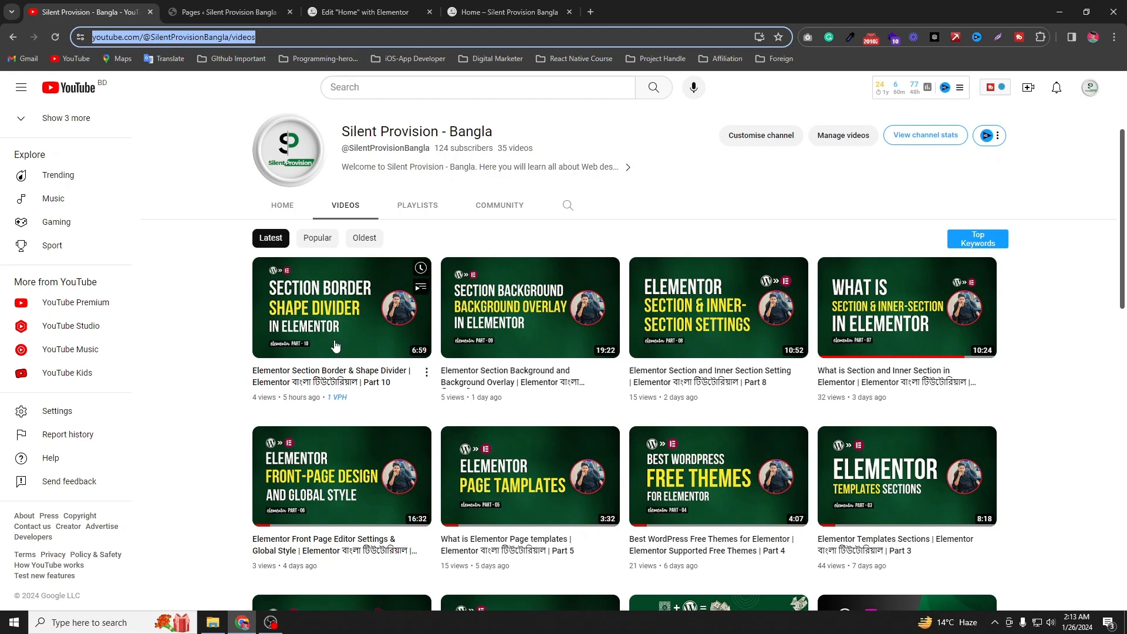
{"action": "left_click", "coordinate": [360, 383]}
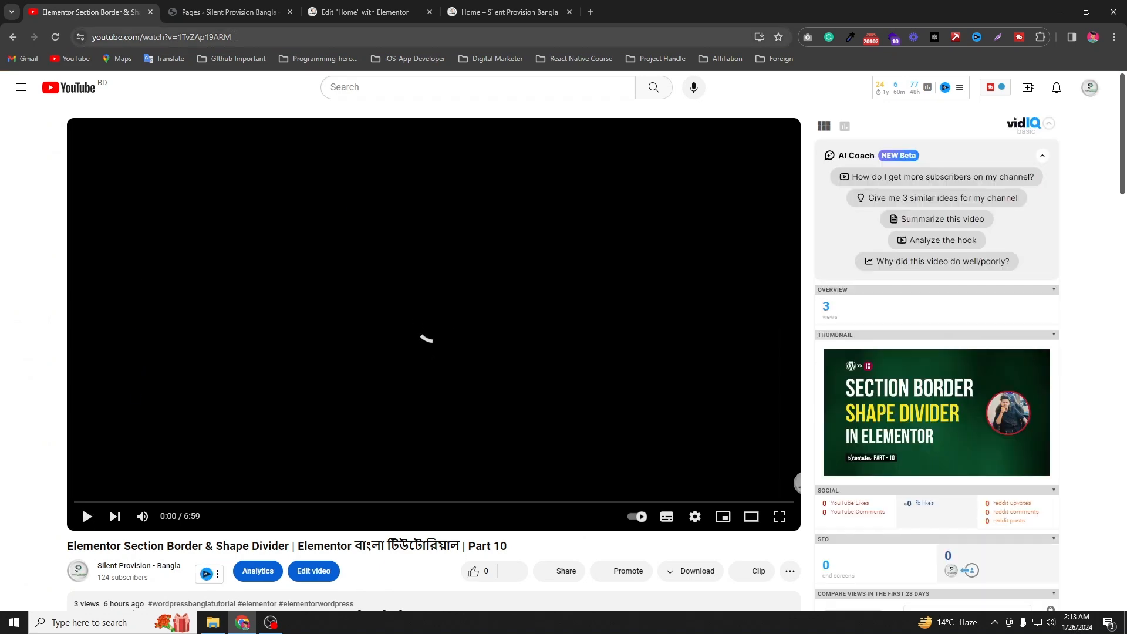
{"action": "left_click_drag", "start_coordinate": [232, 37], "coordinate": [92, 41]}
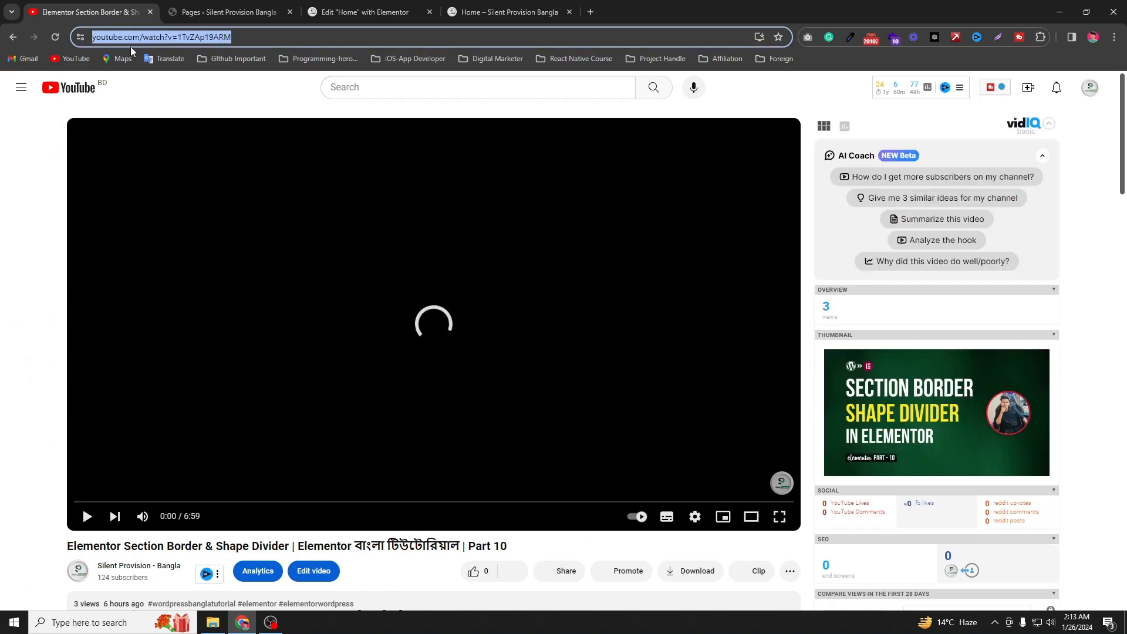
{"action": "right_click", "coordinate": [154, 37]}
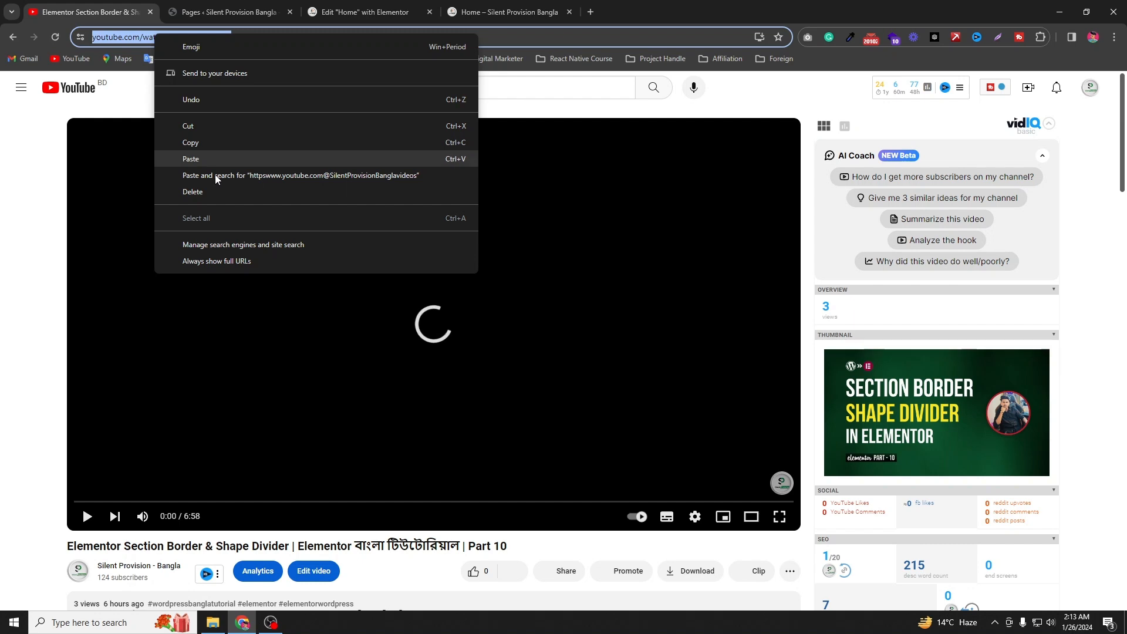
{"action": "left_click", "coordinate": [204, 142]}
{"action": "left_click", "coordinate": [364, 11]}
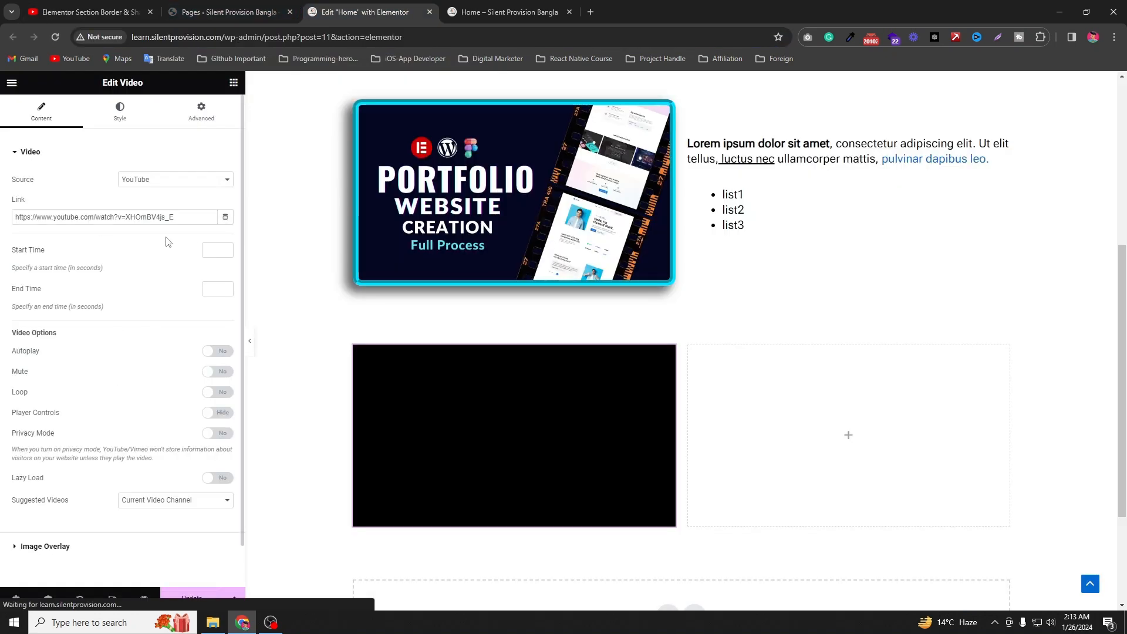
{"action": "left_click_drag", "start_coordinate": [175, 217], "coordinate": [5, 213]}
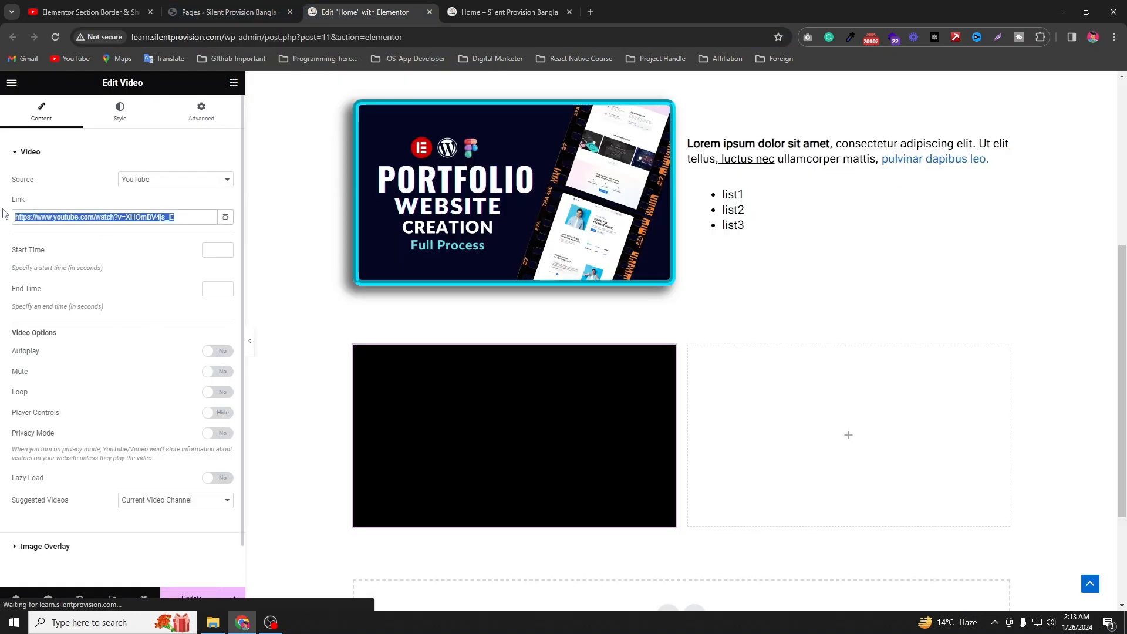
{"action": "key", "text": "ctrl+v"}
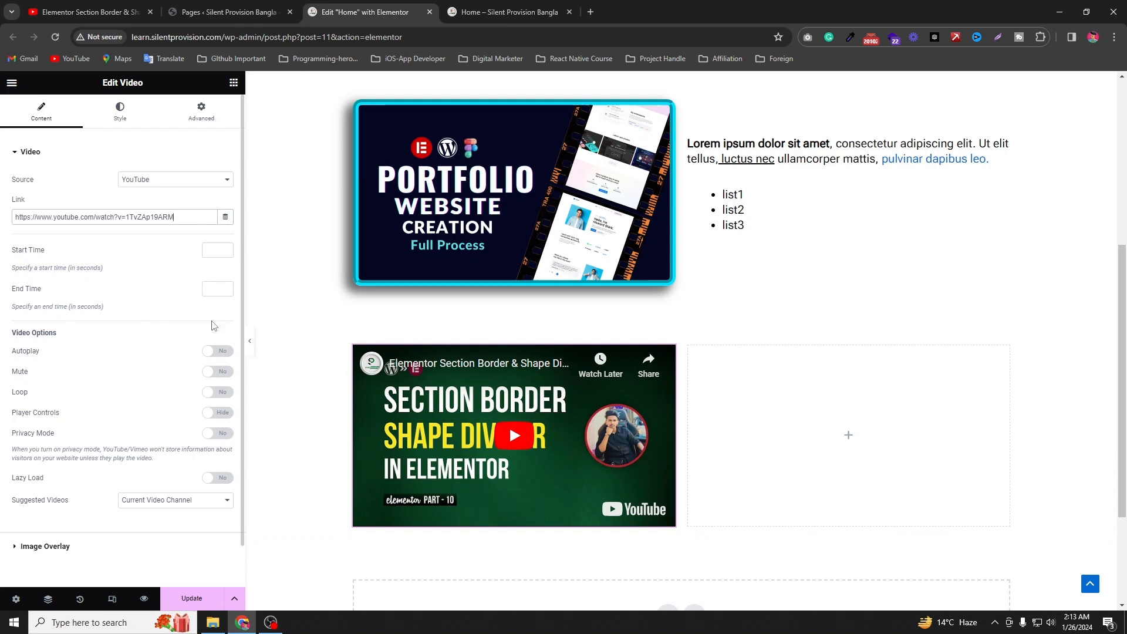
- Try Autoplay on the YouTube video and switch it back off
{"action": "scroll", "coordinate": [510, 425], "scroll_direction": "down", "scroll_amount": 2}
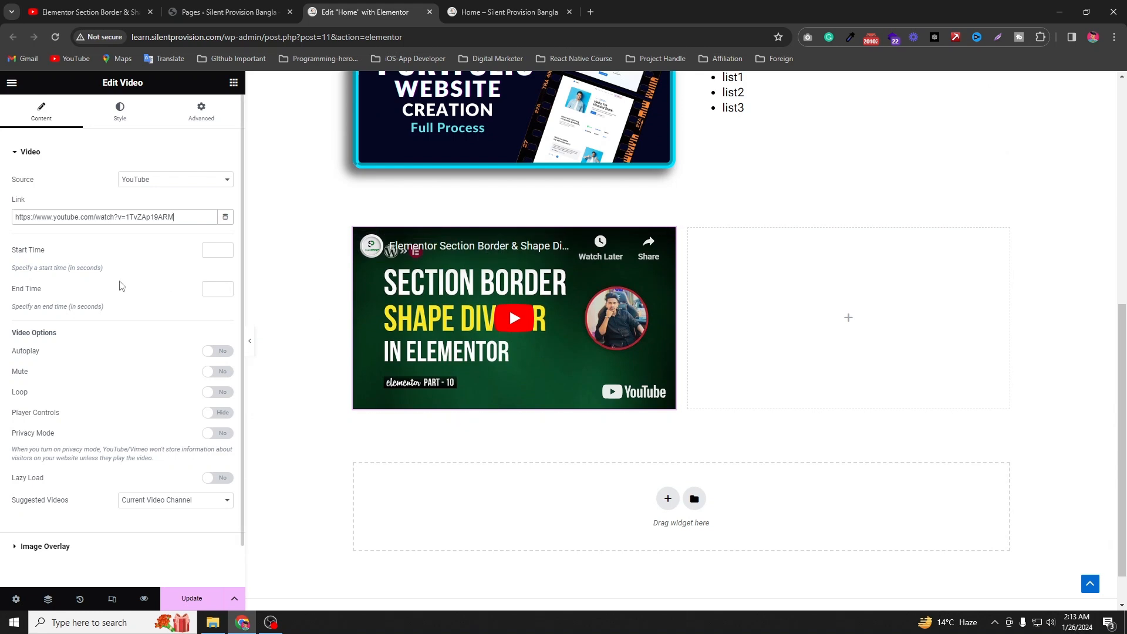
{"action": "left_click", "coordinate": [212, 352]}
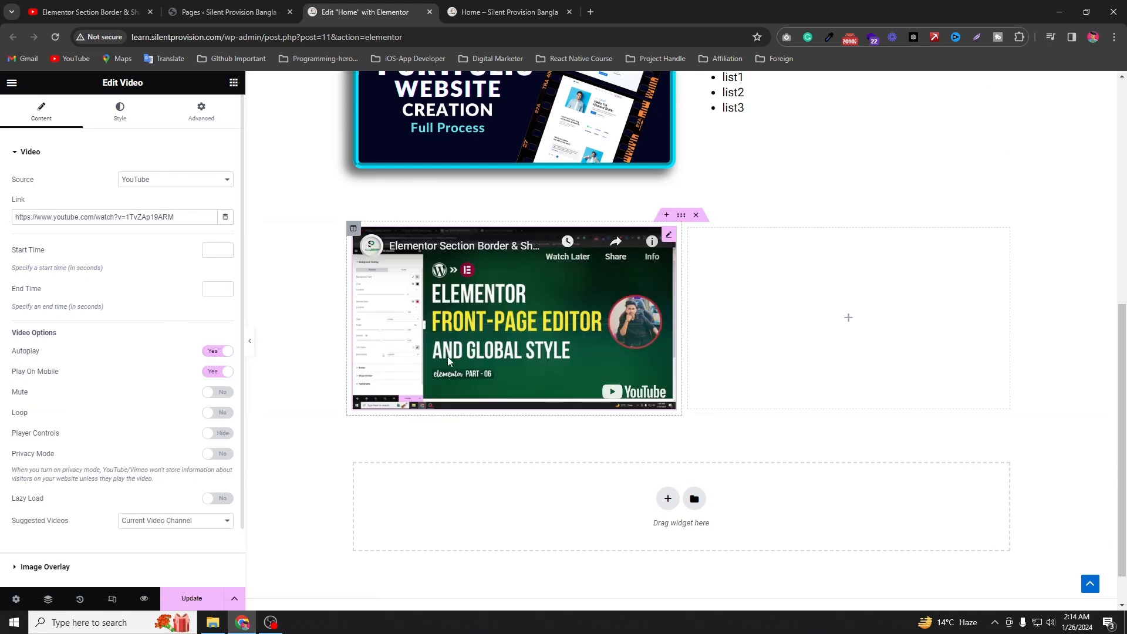
{"action": "left_click", "coordinate": [227, 352]}
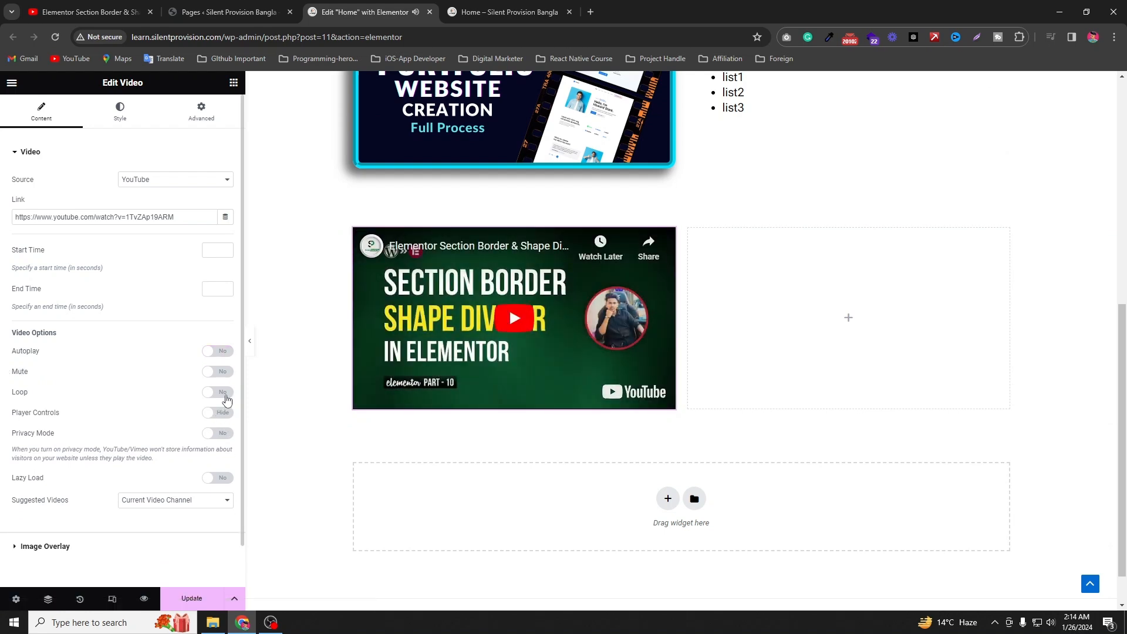
- Try the Loop option on the video, show the Player Controls, and turn Loop back off
{"action": "left_click", "coordinate": [225, 395]}
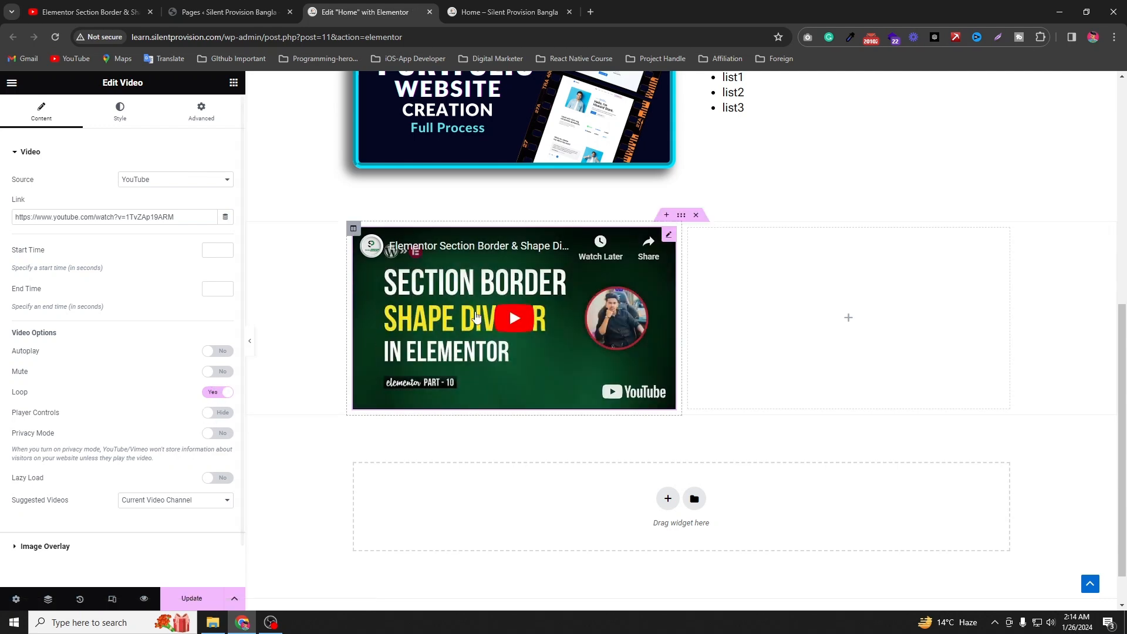
{"action": "left_click", "coordinate": [217, 413]}
{"action": "left_click", "coordinate": [218, 399]}
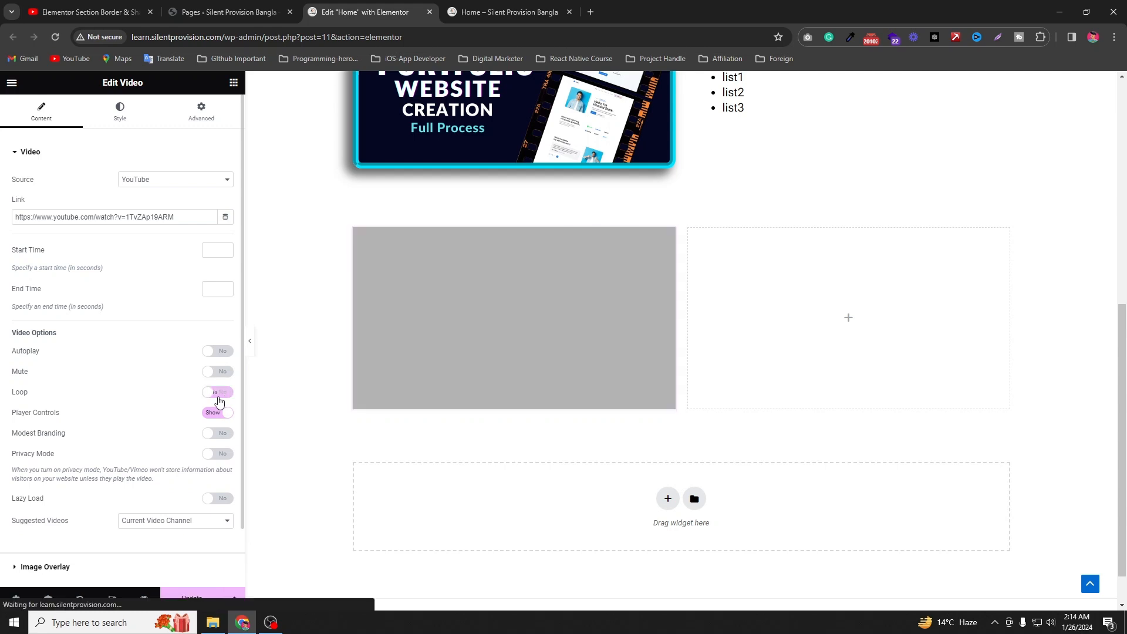